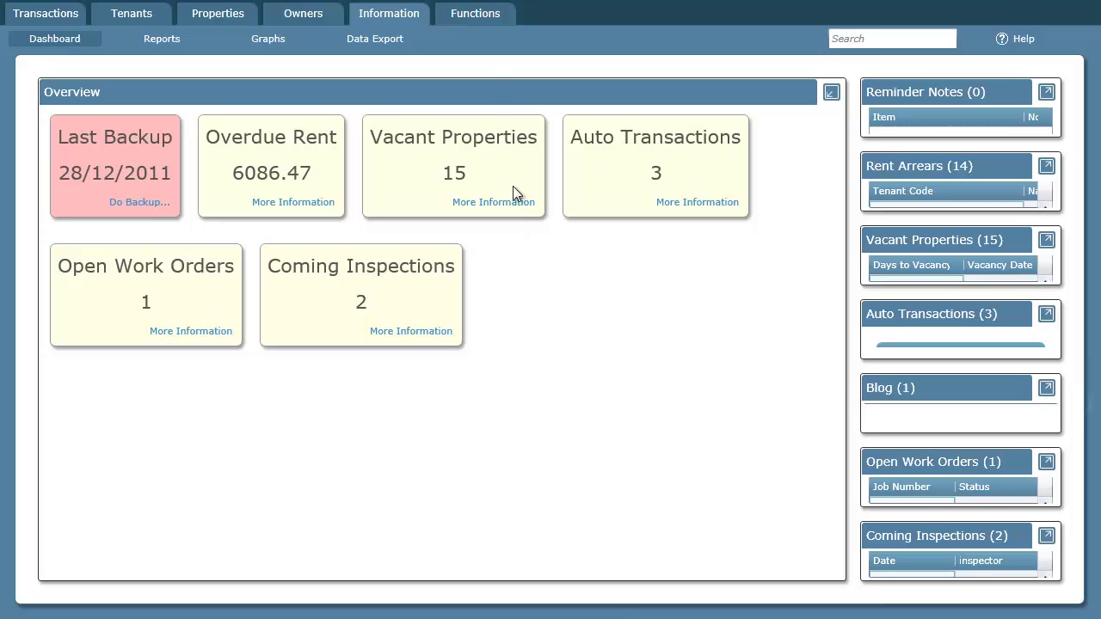
Step: Start a new income group with the code Rent and the description "Rent received"
click(482, 21)
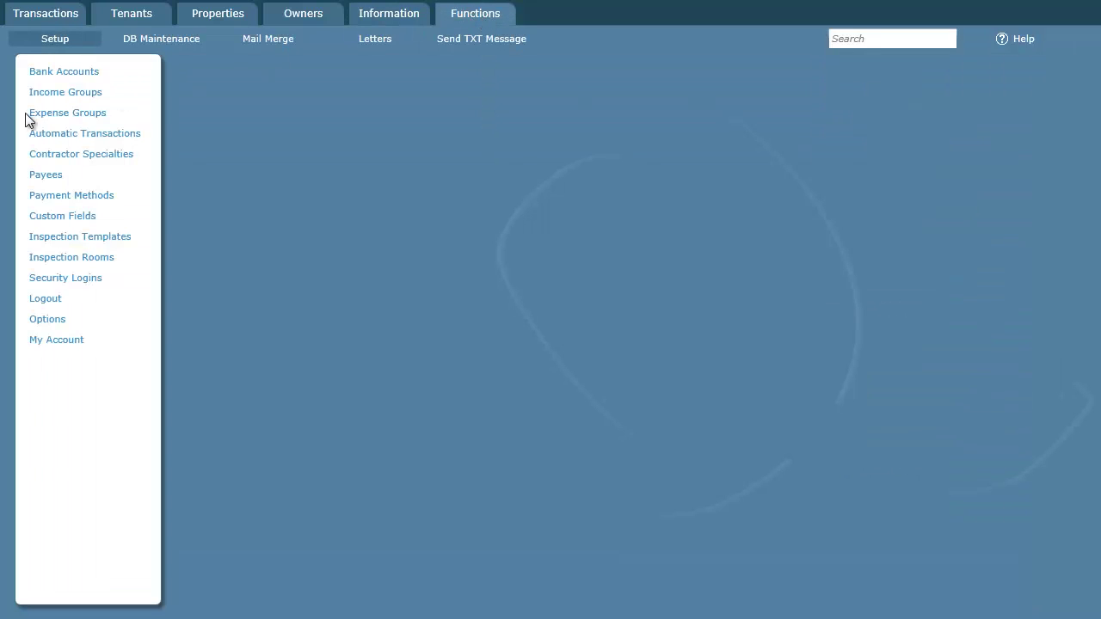
click(76, 96)
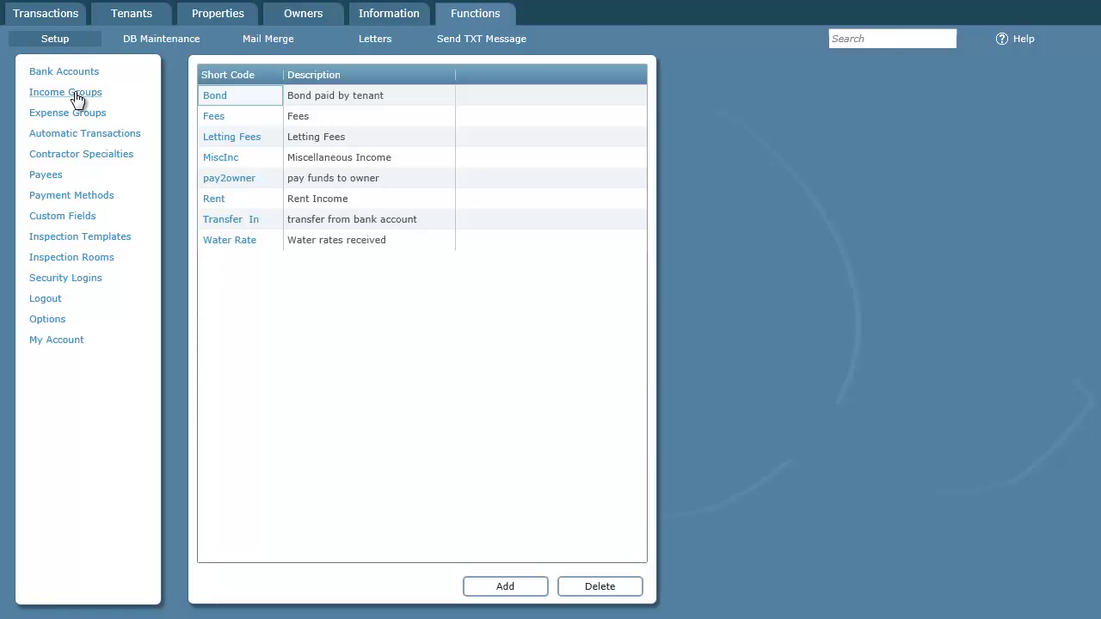
click(507, 587)
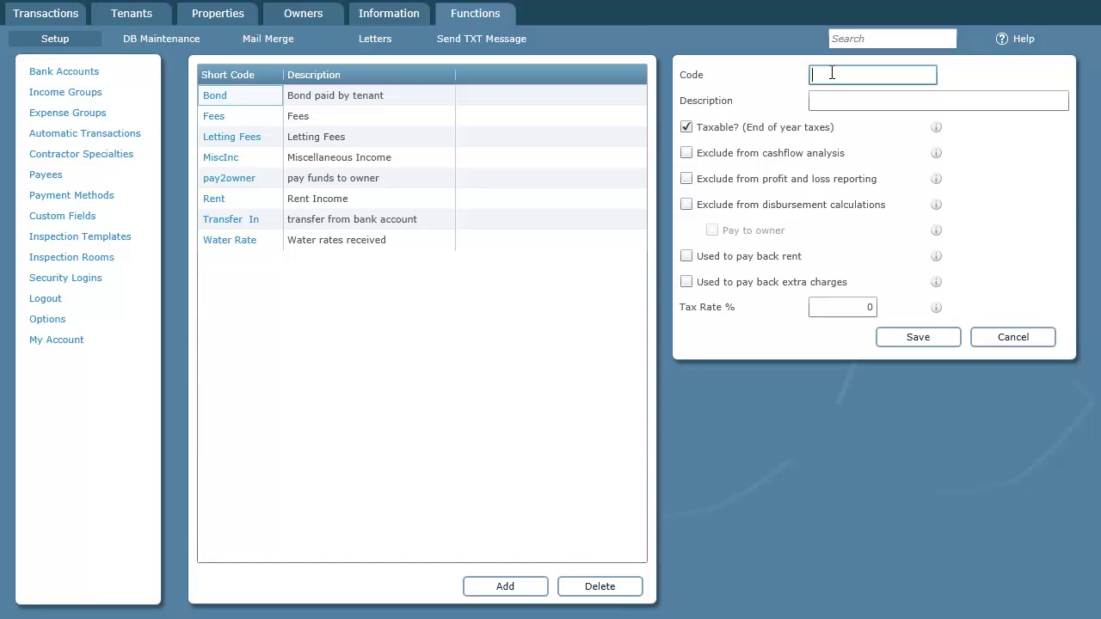
text(Rent)
key(Tab)
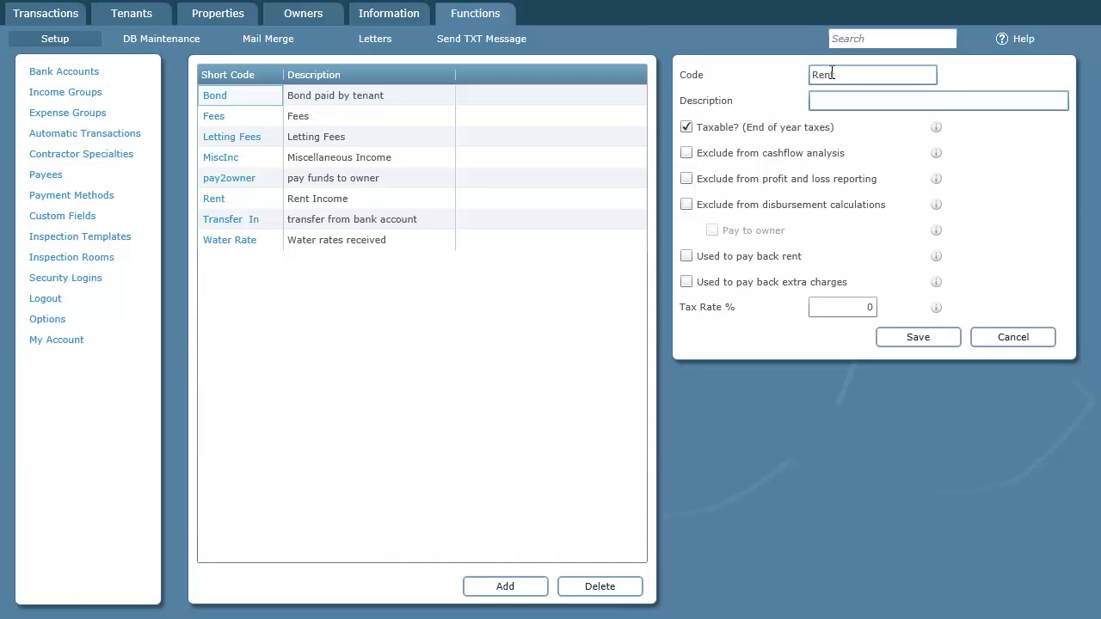
text(Rent received)
Step: Read the explanations of the taxable and cashflow options and view the help choices for income groups
mouse_move(937, 129)
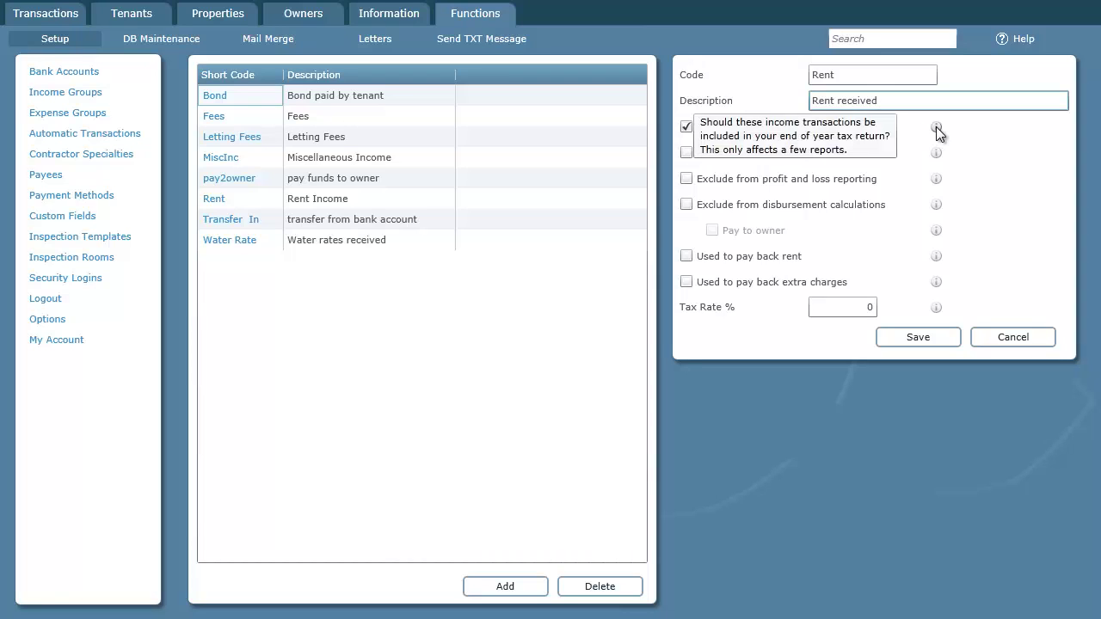
mouse_move(937, 158)
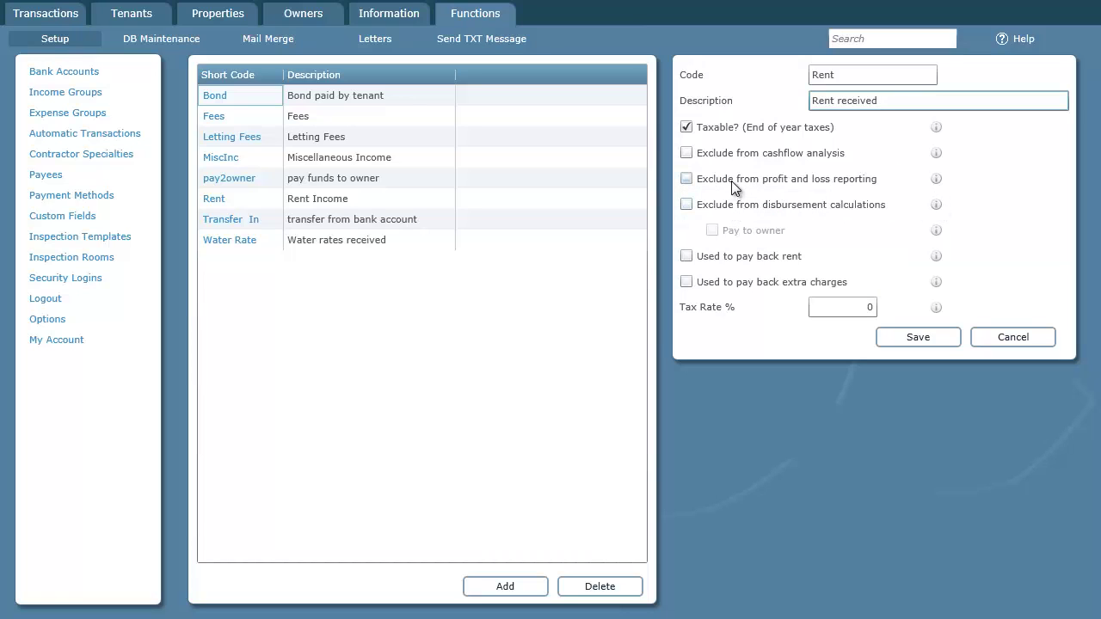
click(1015, 38)
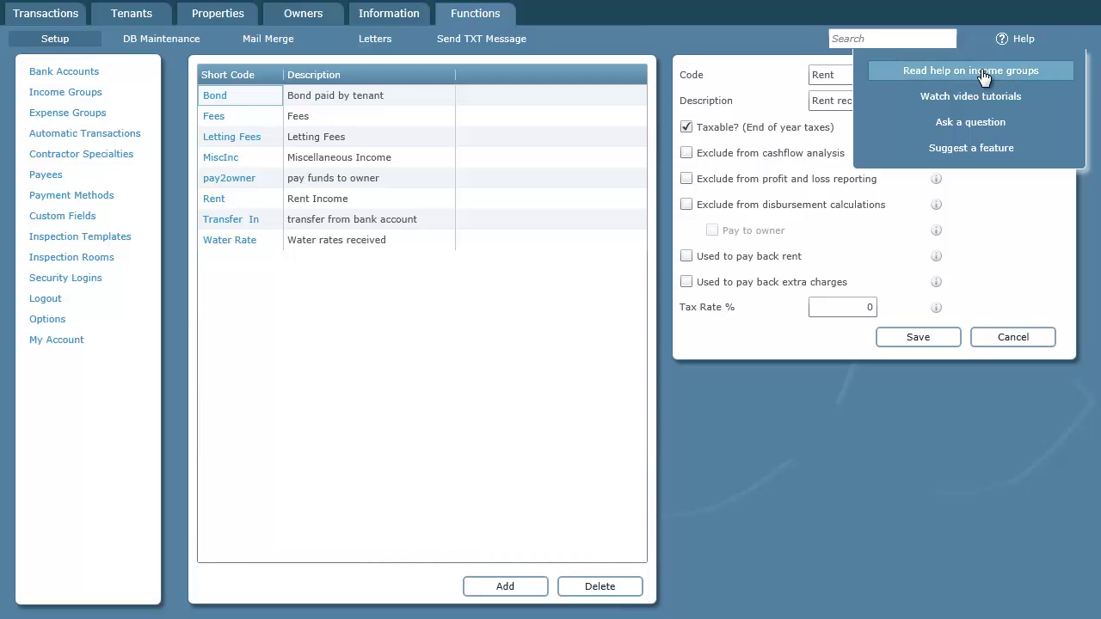
click(1026, 41)
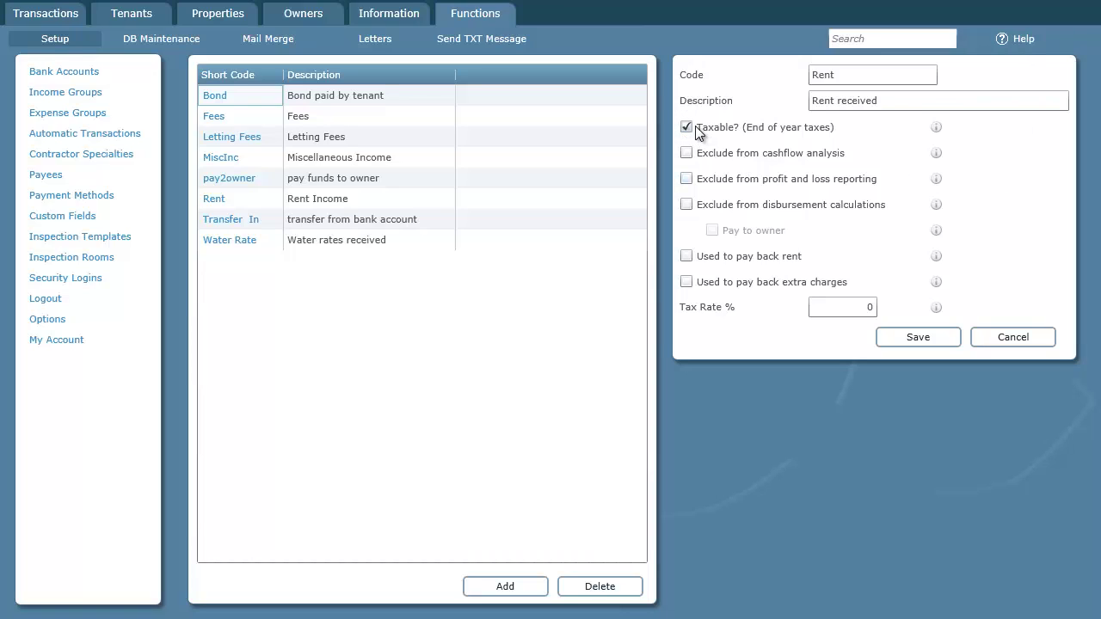
Step: Try the end-of-year taxable setting and the exclusion from profit and loss reporting on the new income group
click(744, 126)
click(744, 126)
click(686, 178)
click(687, 178)
Step: Try marking the new income group as used to pay back rent and extra charges, and clear both options
click(686, 256)
click(686, 257)
click(687, 284)
click(686, 256)
click(722, 258)
click(725, 285)
Step: Try excluding the income group from disbursement calculations with the pay to owner option, and clear both again
click(686, 206)
click(712, 234)
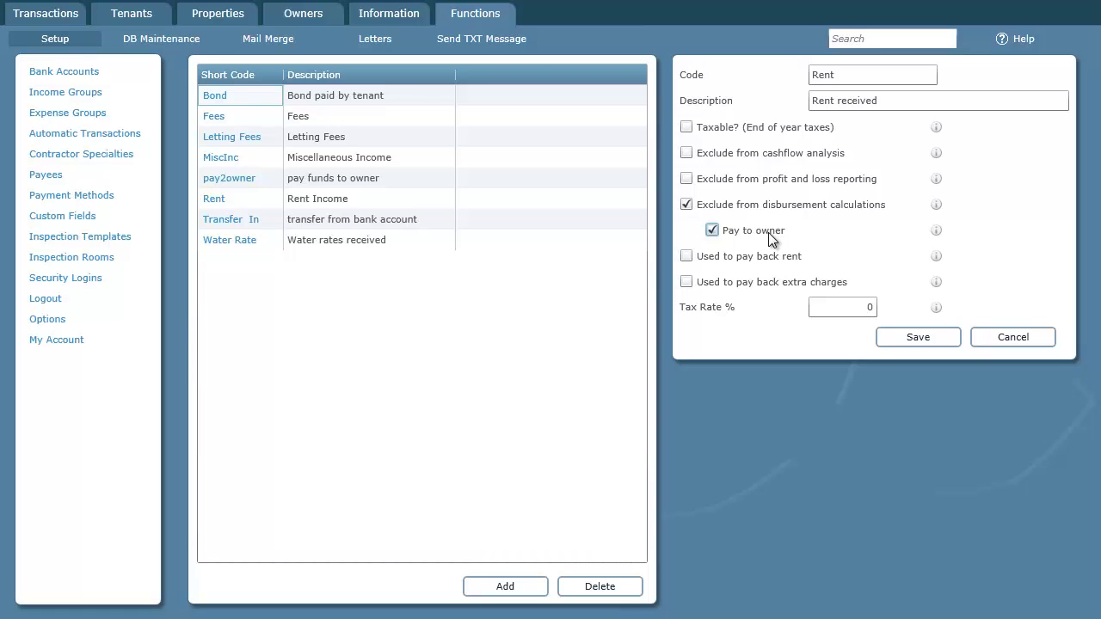
click(722, 232)
click(685, 205)
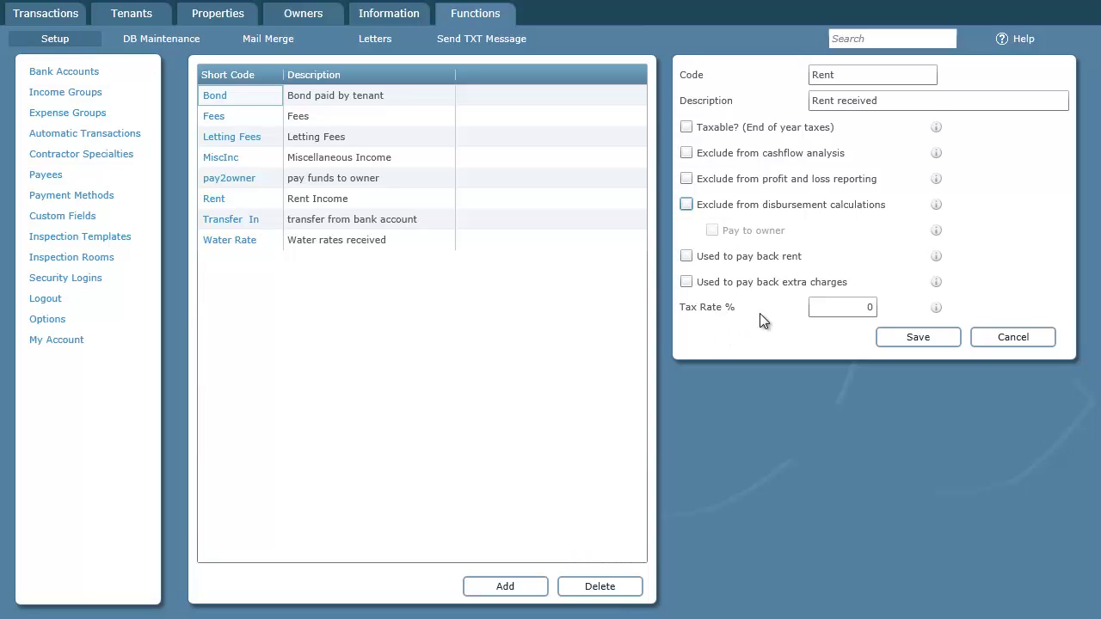
Step: Try tax rates of 15 and 10 percent on the income group, reset the rate to 0 and discard the group
click(839, 307)
text(15)
key(BackSpace)
key(BackSpace)
text(10)
key(BackSpace)
key(BackSpace)
text(0)
click(1028, 338)
Step: Start a new expense group and turn off its end-of-year taxable option
click(76, 114)
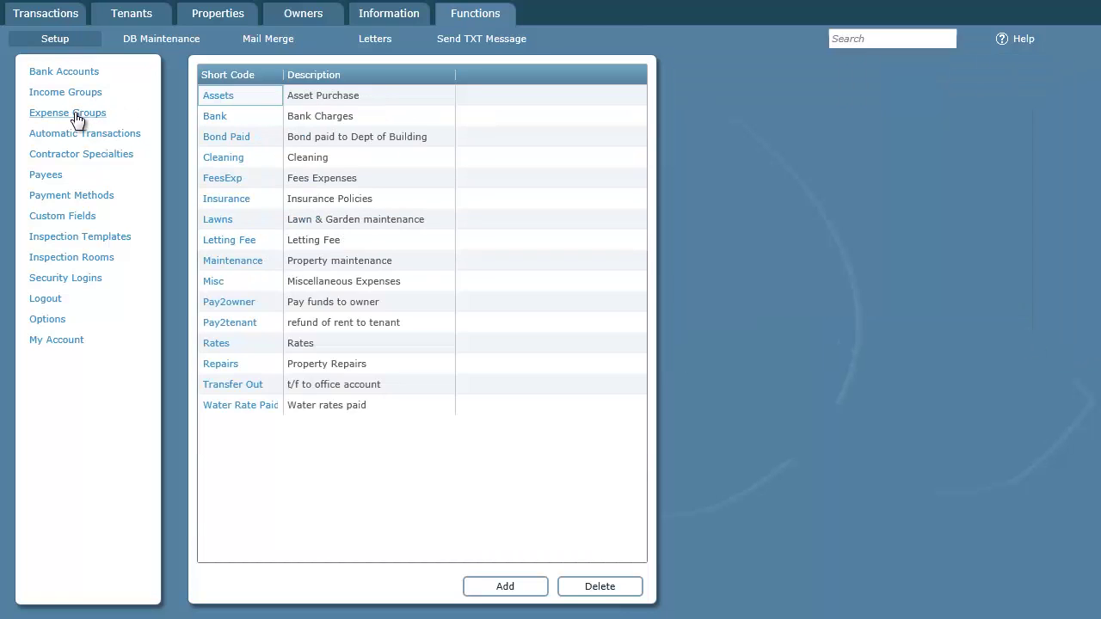
click(504, 593)
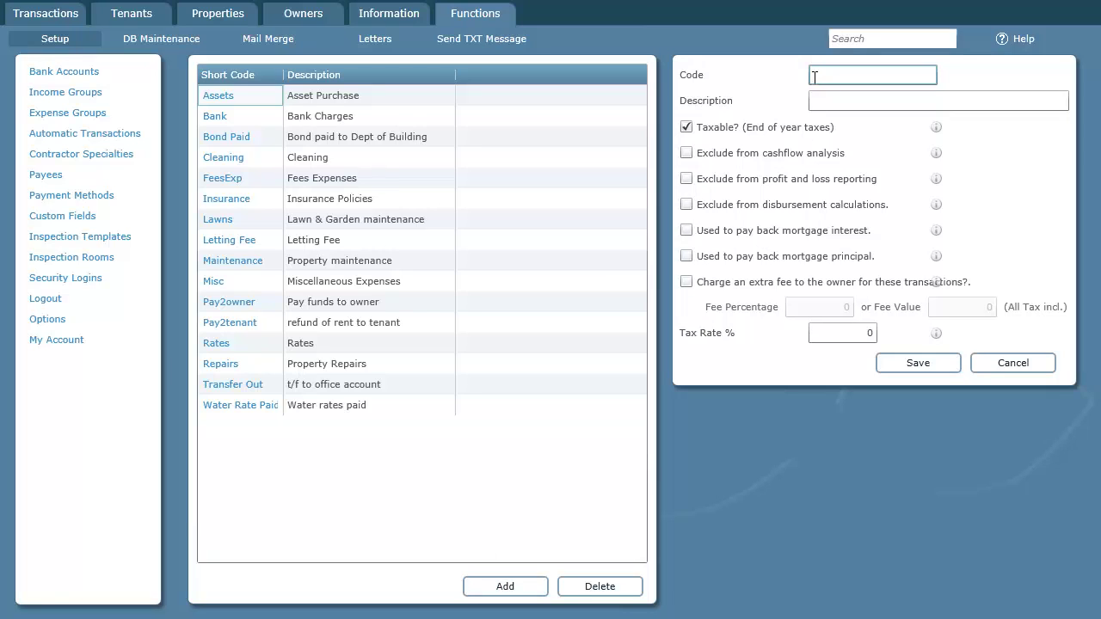
click(826, 101)
click(686, 128)
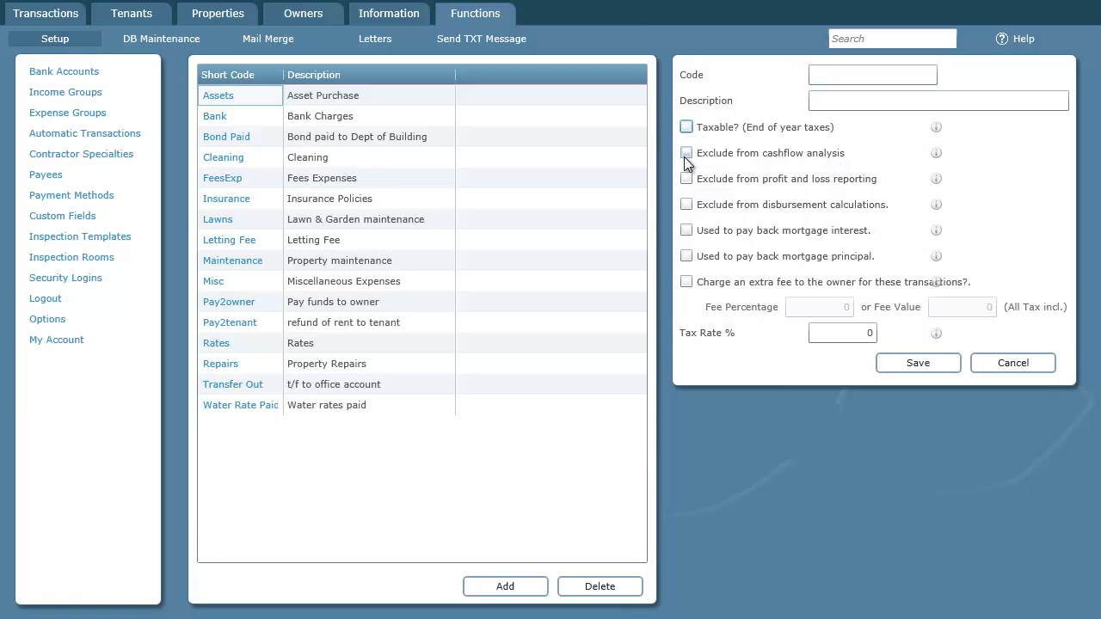
Step: Try excluding the expense group from cashflow analysis, profit and loss reporting and disbursement calculations
click(687, 154)
click(687, 156)
click(686, 179)
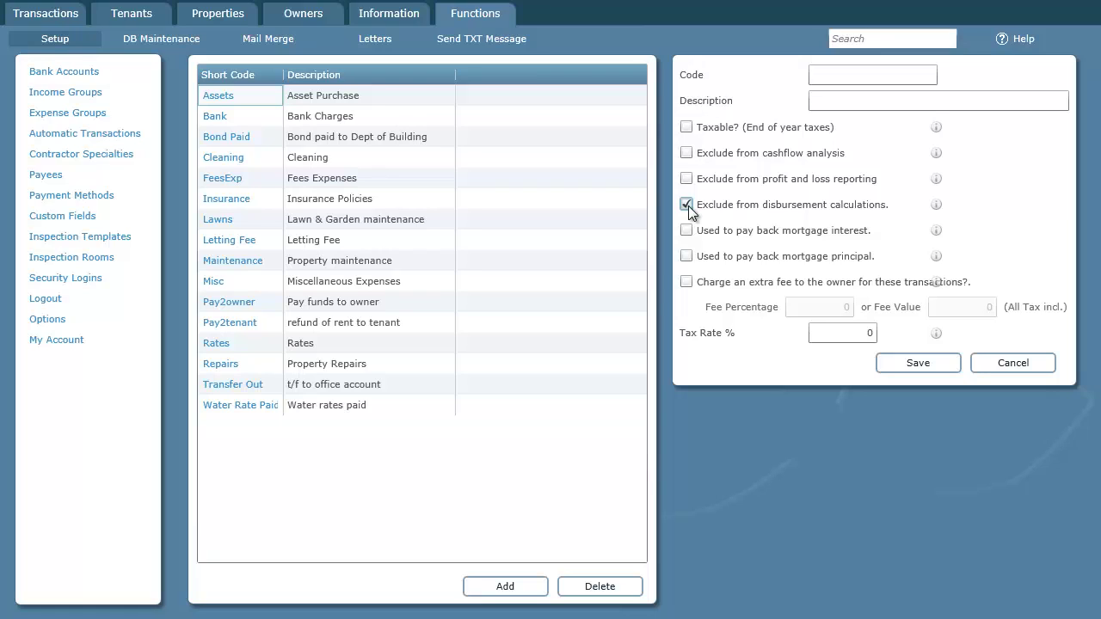
Step: Try marking the expense group as used to pay back mortgage interest and mortgage principal, and clear both options
click(686, 232)
click(686, 256)
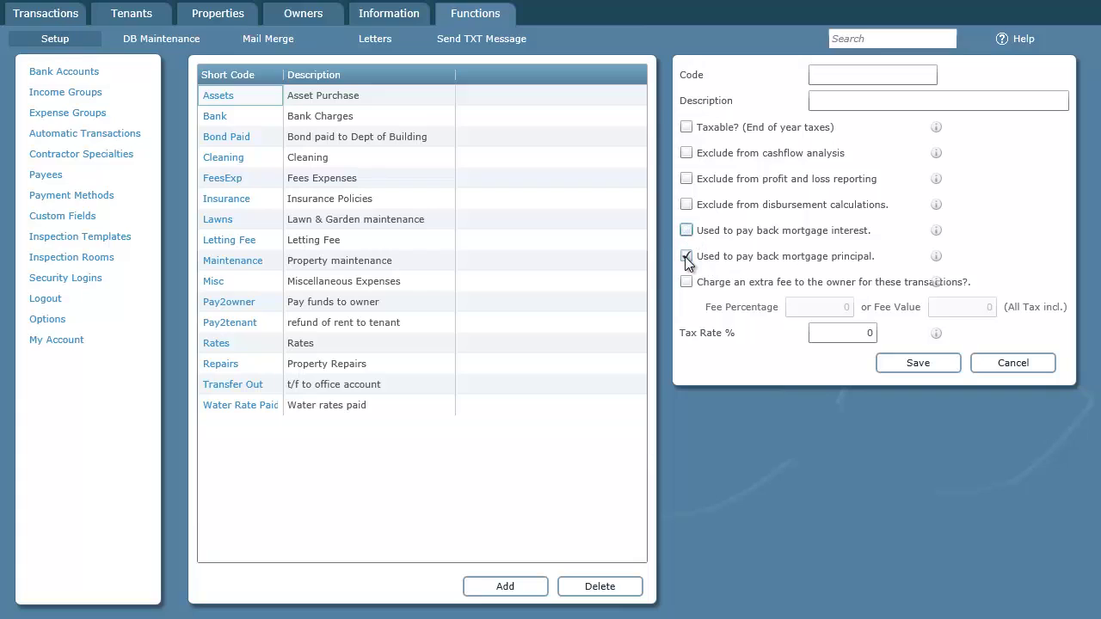
click(685, 257)
click(686, 231)
click(687, 257)
click(687, 256)
Step: Charge the owner an extra fee on the expense group's transactions, with a fee percentage of 10
click(687, 282)
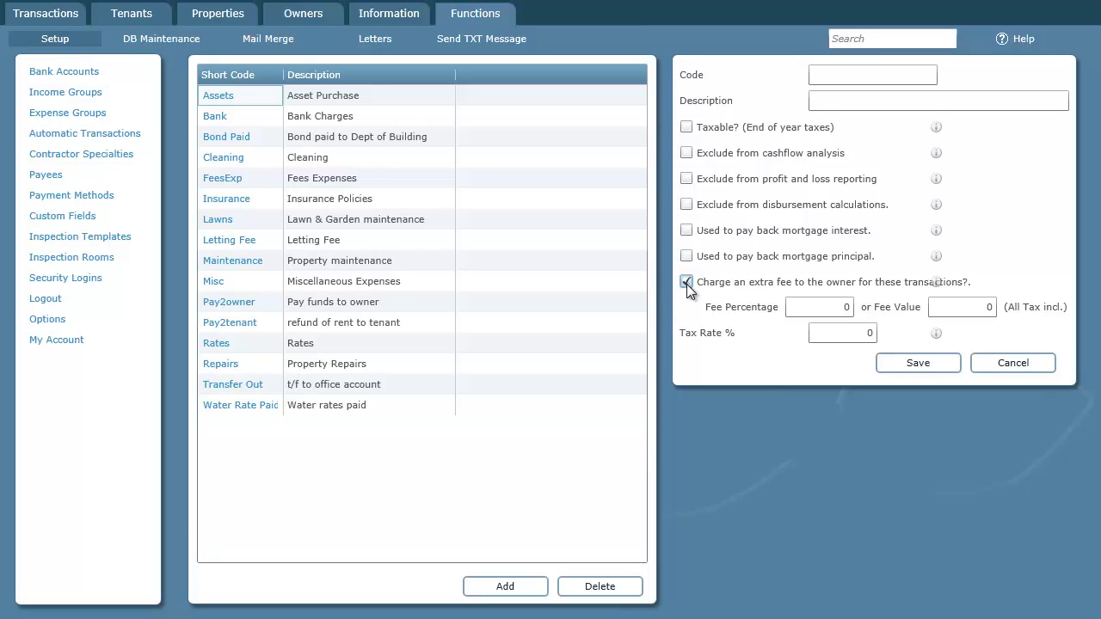
key(Tab)
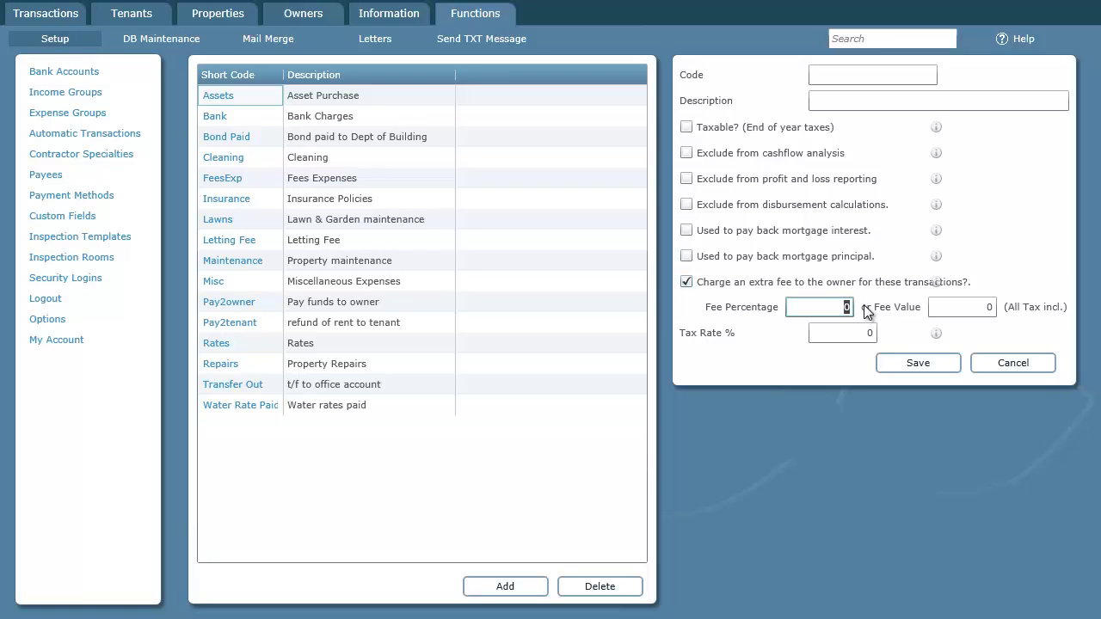
text(10)
Step: Replace the percentage fee with a fixed one by setting the fee percentage to 0 and the fee value to 10
click(987, 308)
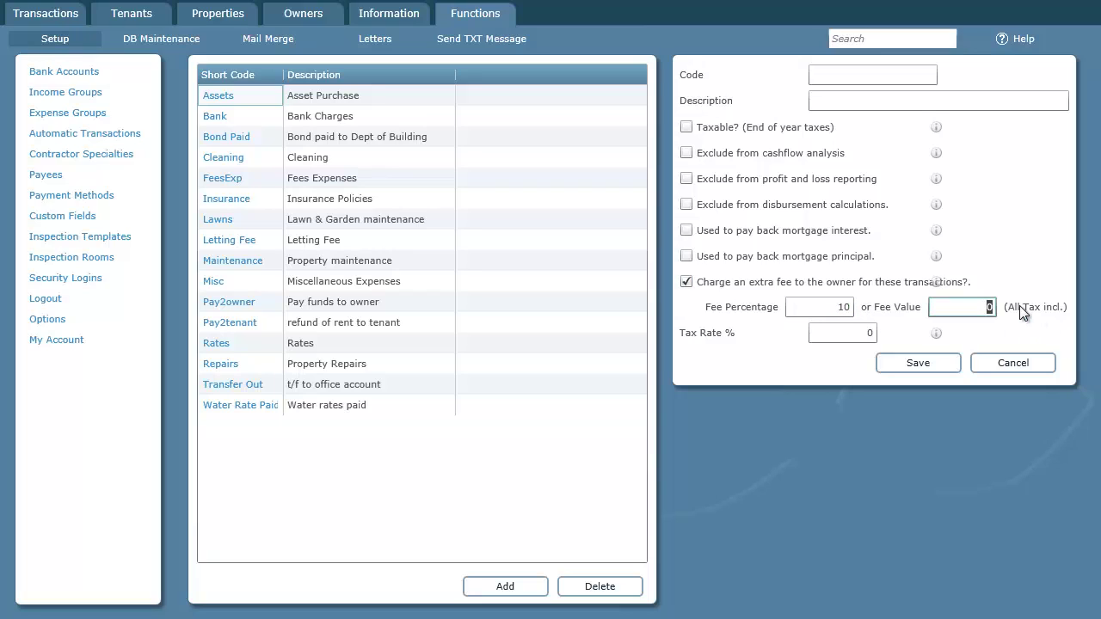
key(shift+Tab)
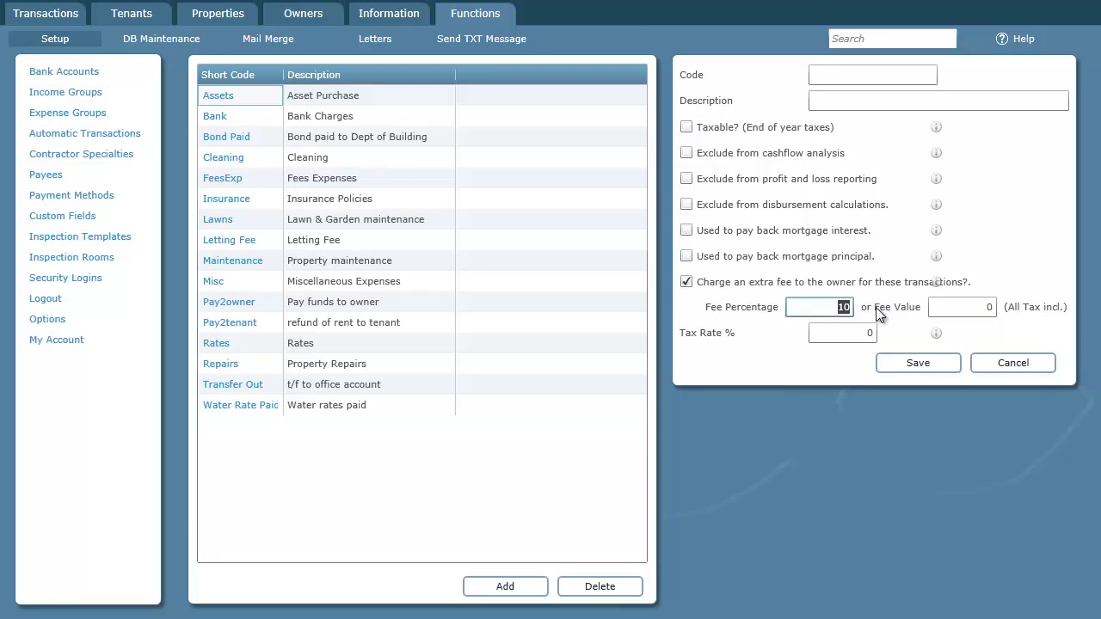
text(0)
key(Tab)
text(10)
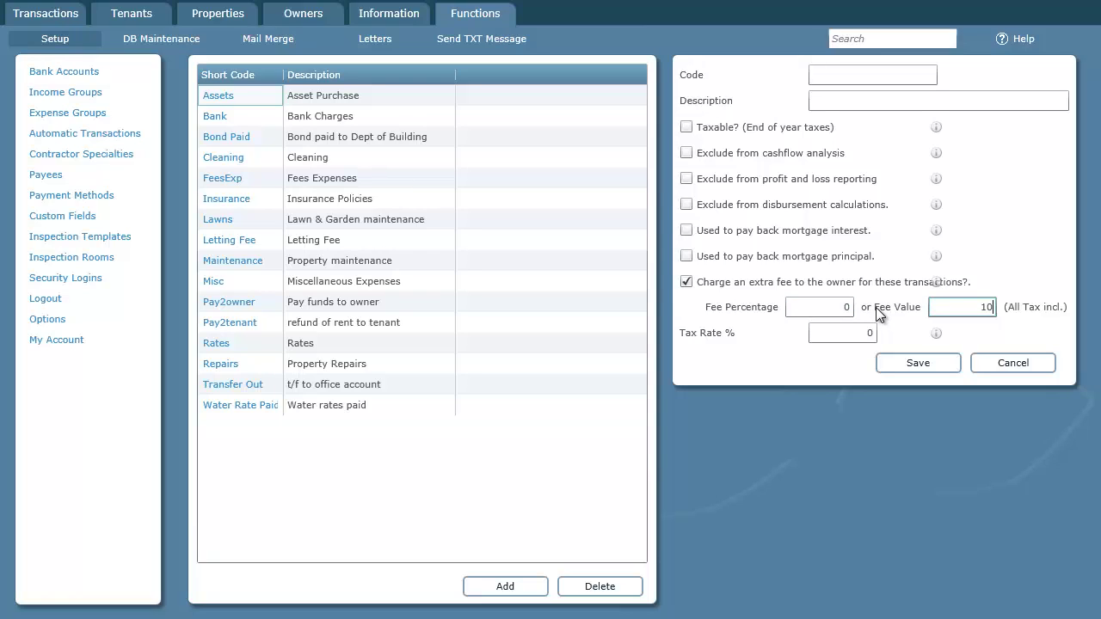
Step: Reset the fee value to 0 and turn off the extra owner fee
key(BackSpace)
text(0)
click(841, 305)
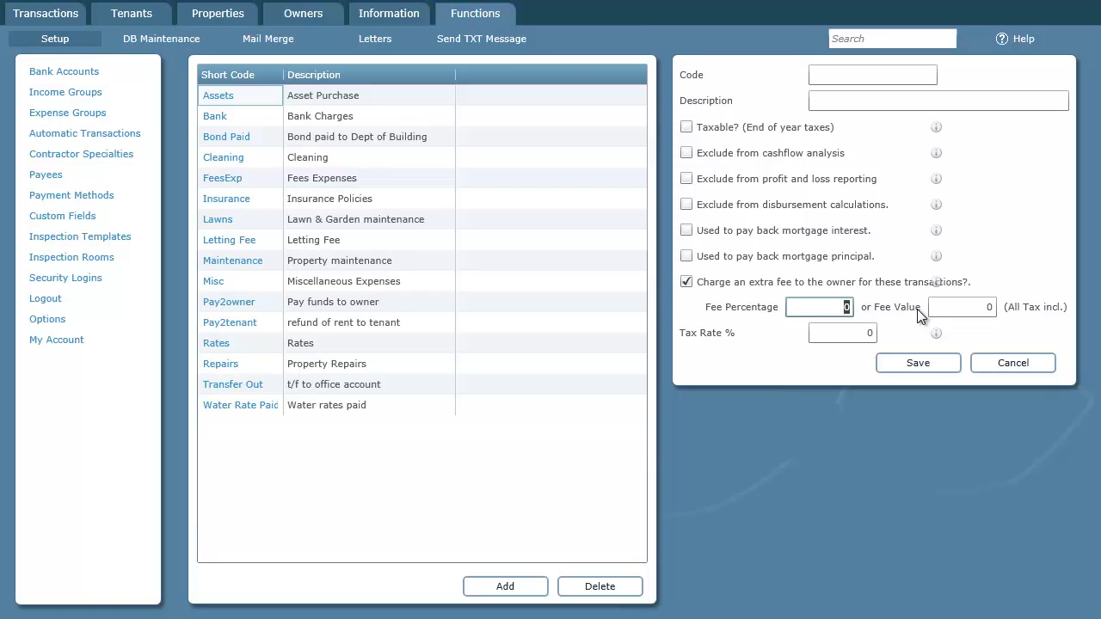
click(686, 282)
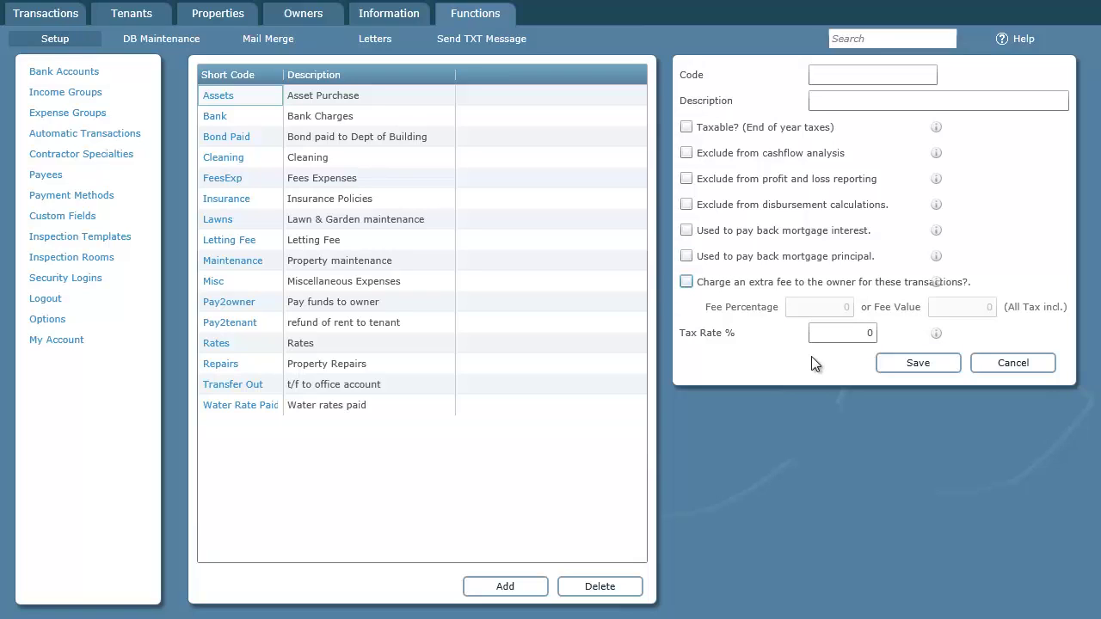
Step: Try a tax rate of 15 percent on the expense group, clear it and discard the new group
click(839, 334)
drag(839, 334, 890, 341)
text(15)
key(BackSpace)
key(BackSpace)
click(1013, 363)
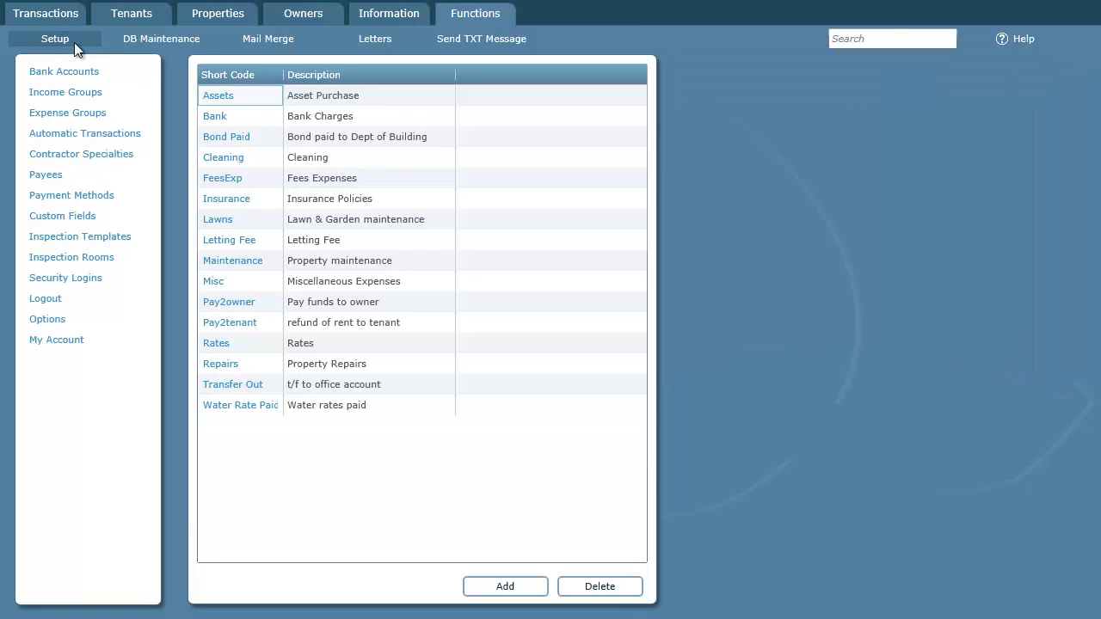
Step: Open the cashbook's transaction entry form and select Rent as the transaction group
click(30, 14)
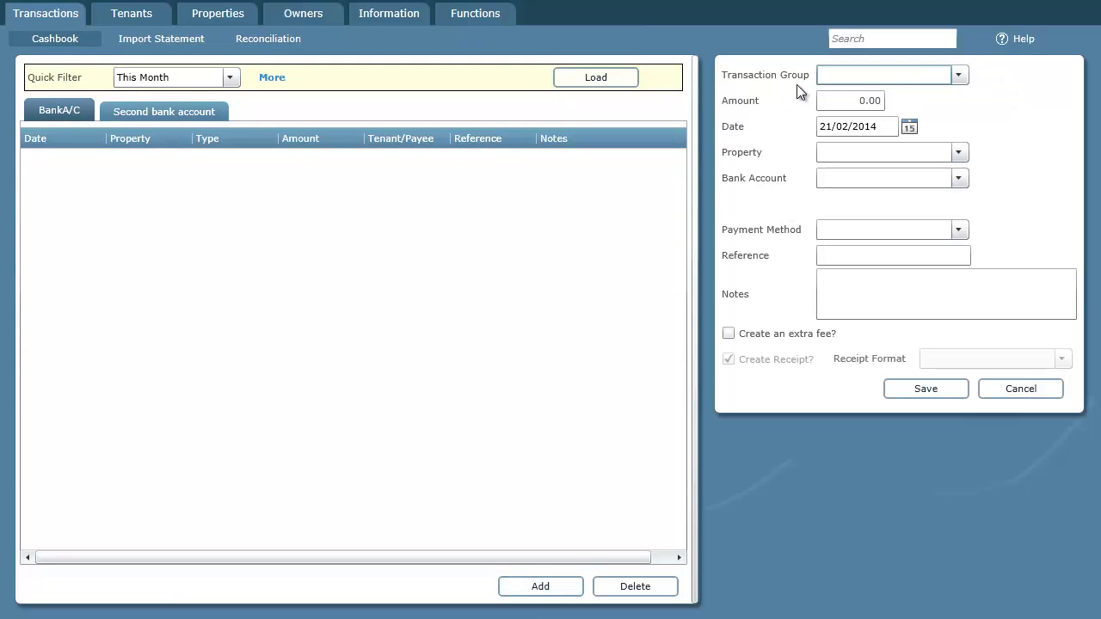
click(957, 75)
drag(962, 113, 955, 90)
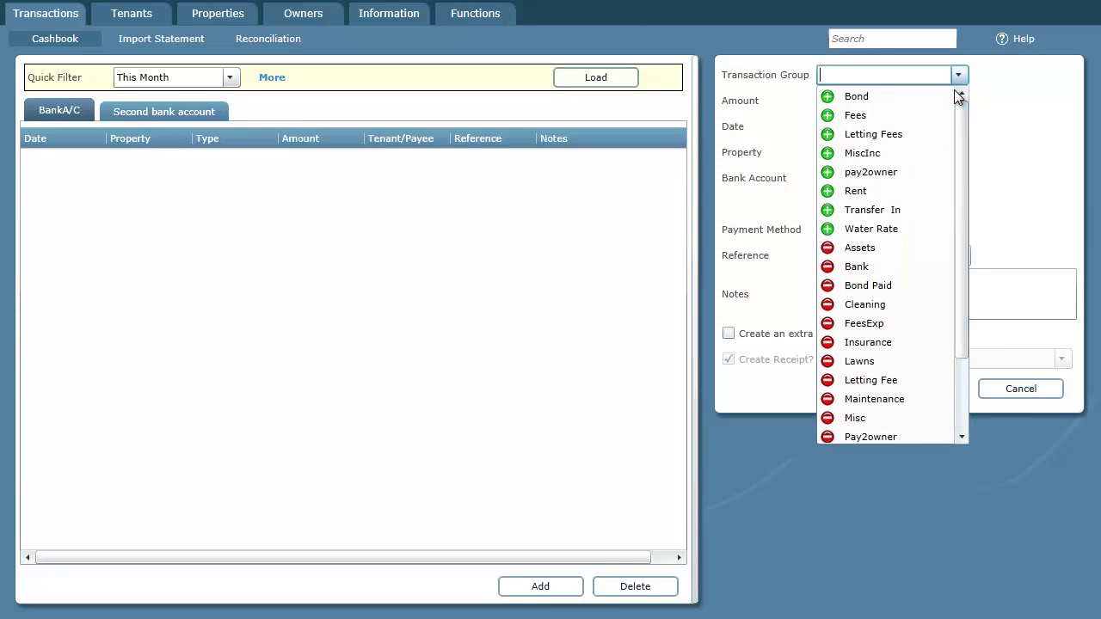
click(861, 190)
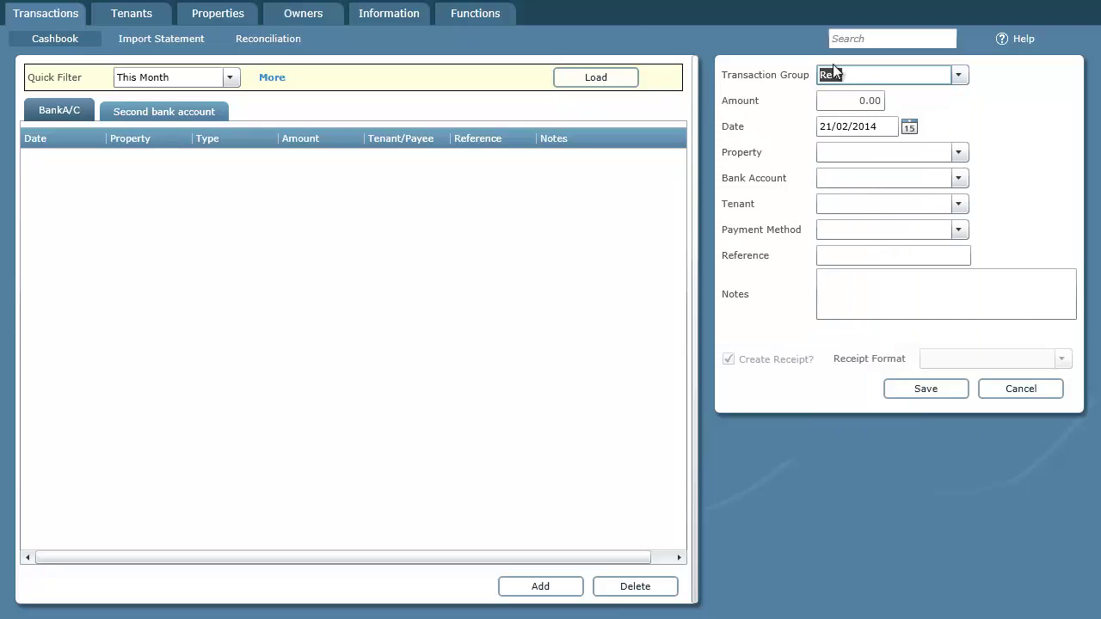
Step: Check the tenant choices for the rent transaction and change the transaction group to MiscInc
click(959, 205)
click(959, 205)
click(958, 76)
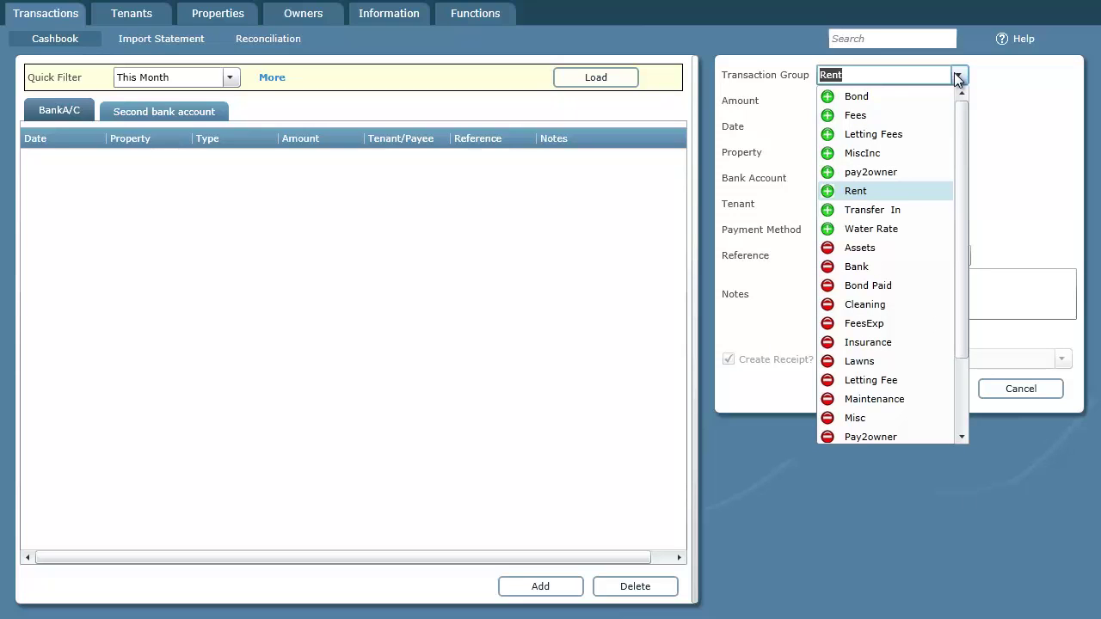
click(878, 154)
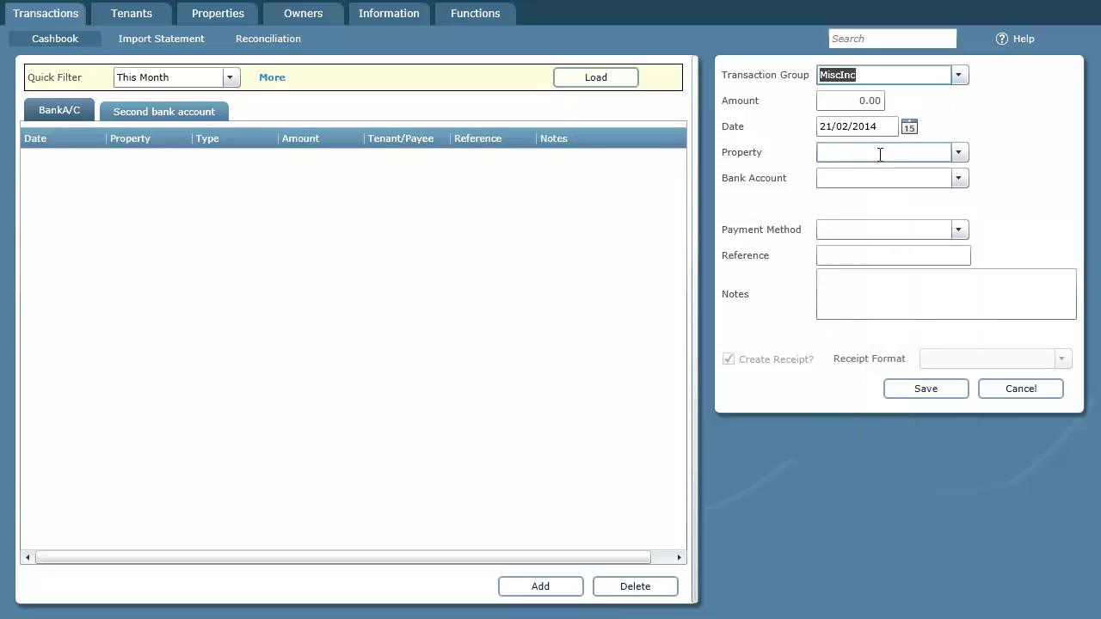